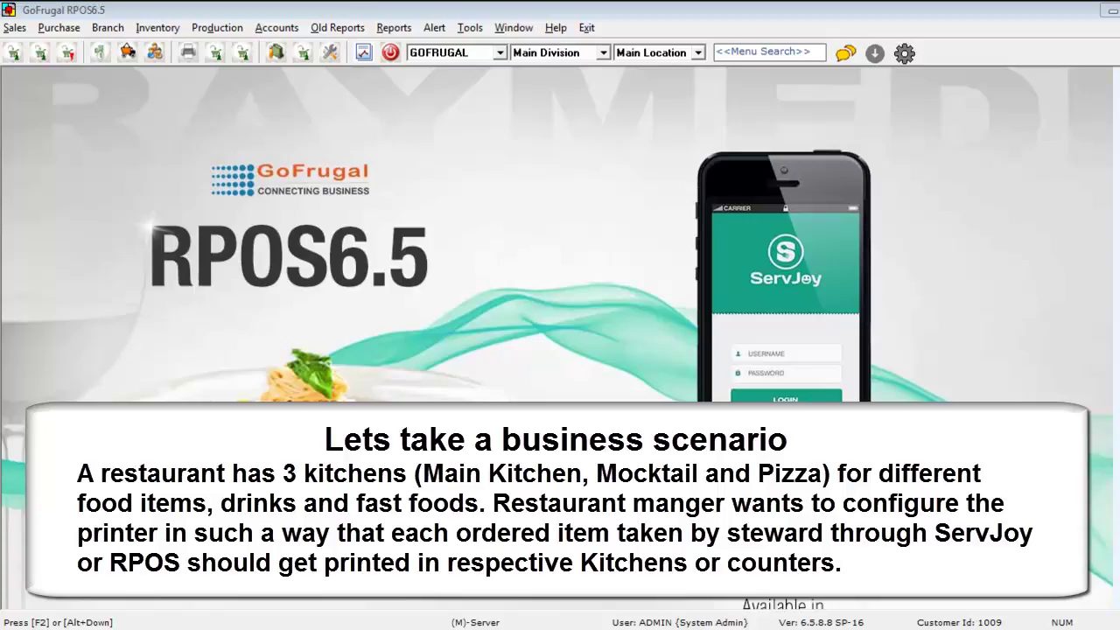
# Find and open Category Master, list the existing item categories, and close the form
pyautogui.click(796, 52)
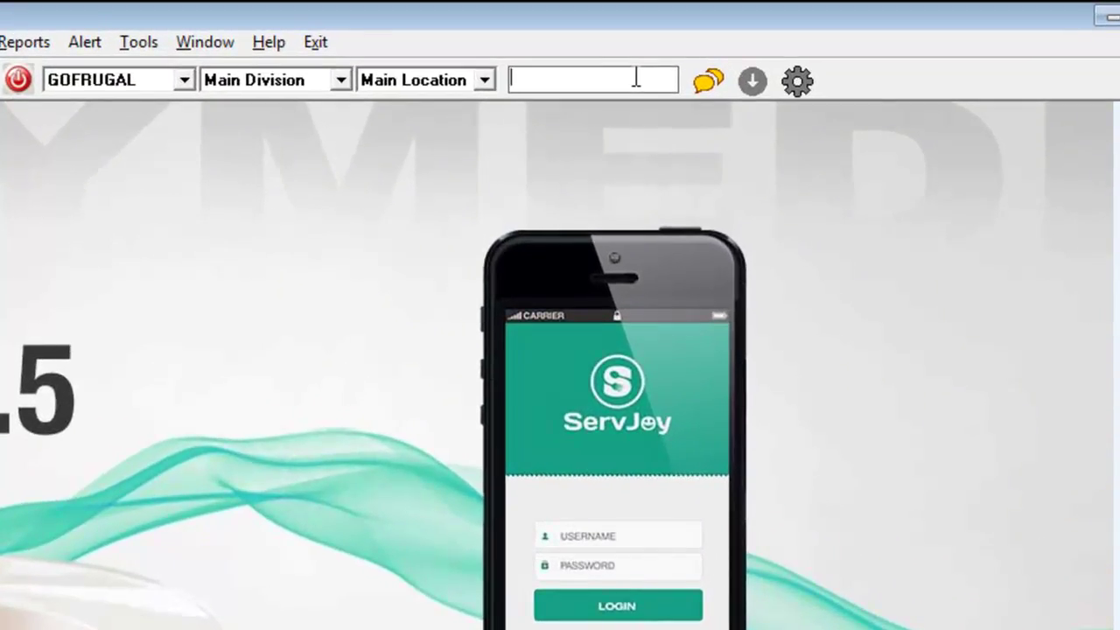
pyautogui.write('category')
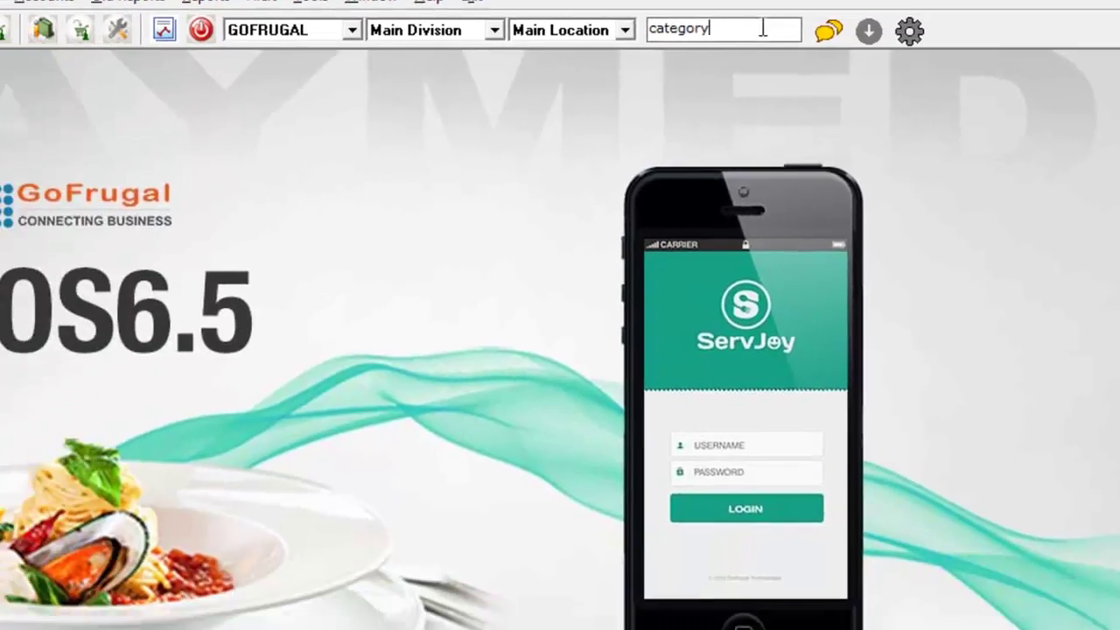
pyautogui.press('Return')
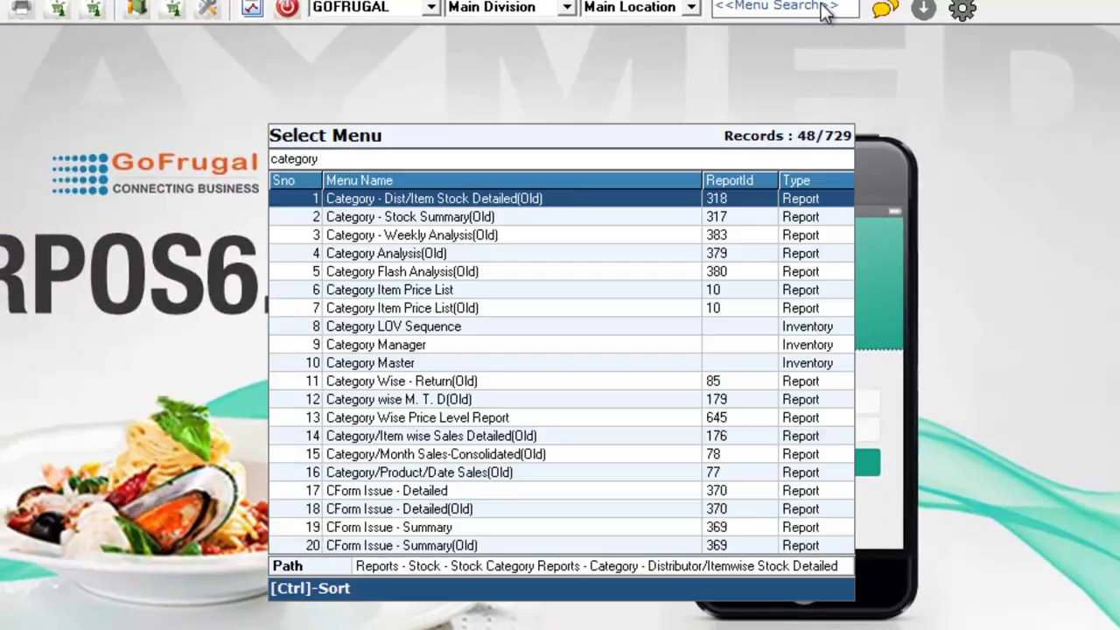
pyautogui.press('Down')
pyautogui.press('Down')
pyautogui.press('Down')
pyautogui.press('Down')
pyautogui.press('Down')
pyautogui.press('Down')
pyautogui.press('Down')
pyautogui.press('Down')
pyautogui.press('Down')
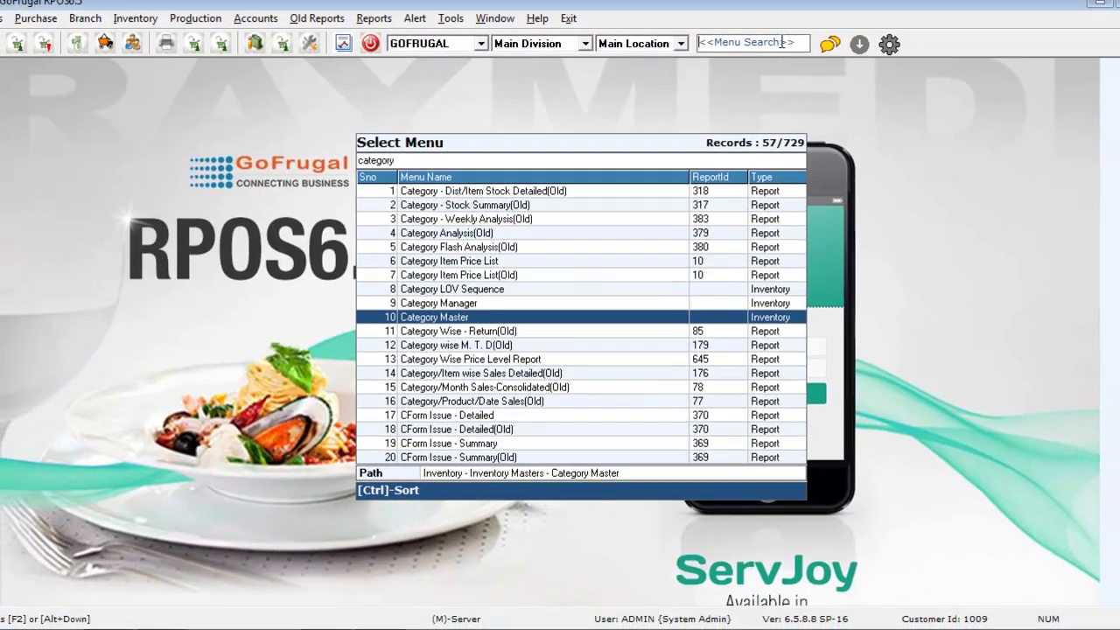
pyautogui.press('Return')
pyautogui.click(387, 554)
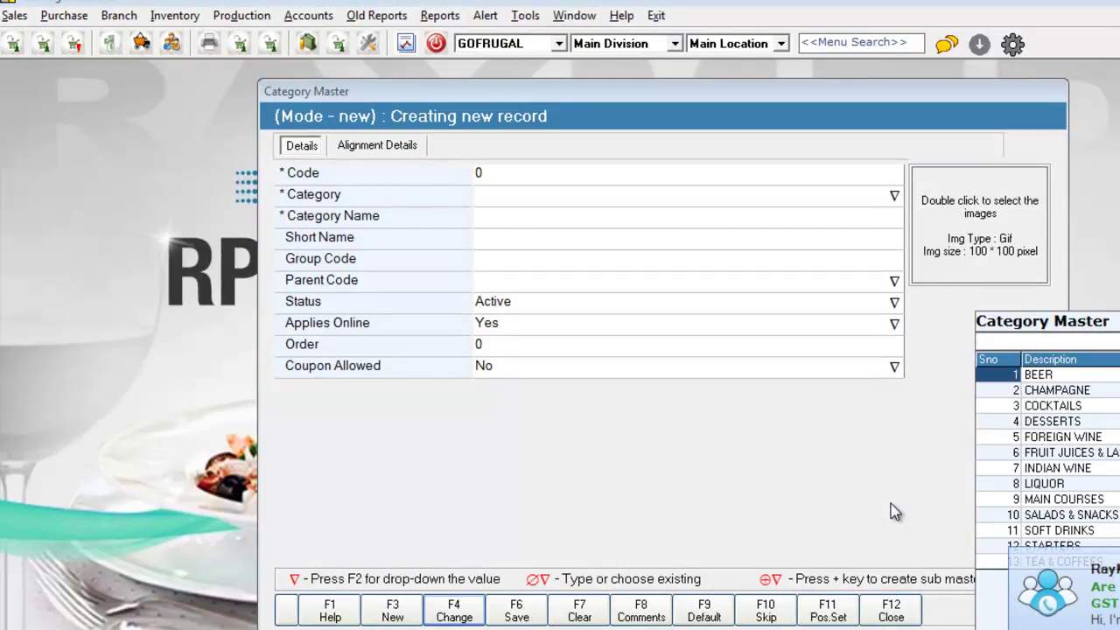
pyautogui.press('F12')
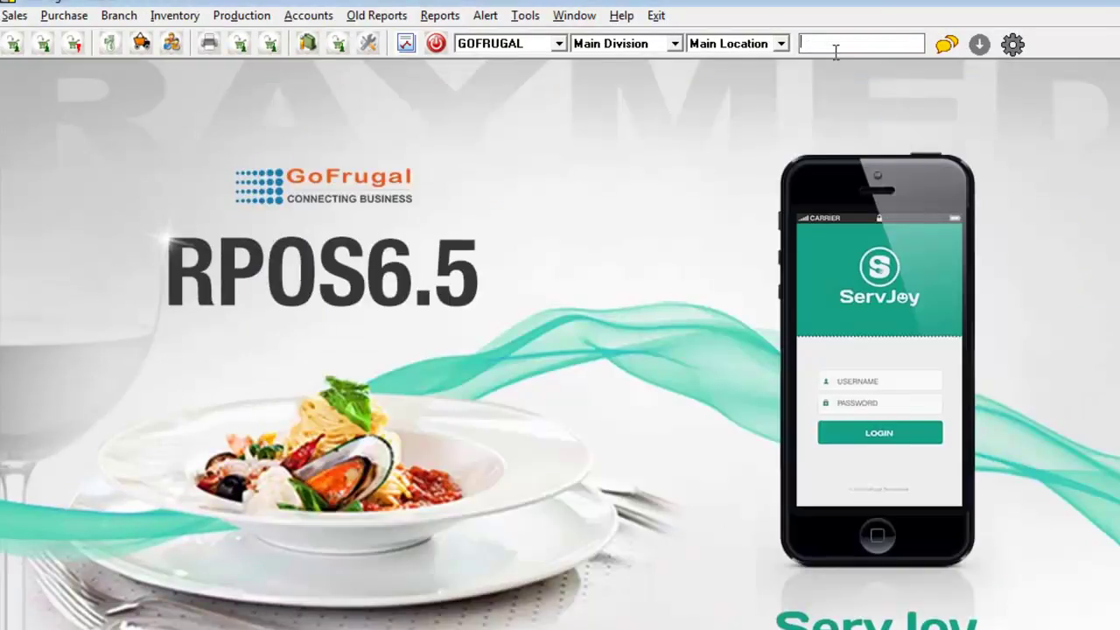
# Find the Device Settings entry and open the Device Configuration window
pyautogui.write('device settings')
pyautogui.press('Return')
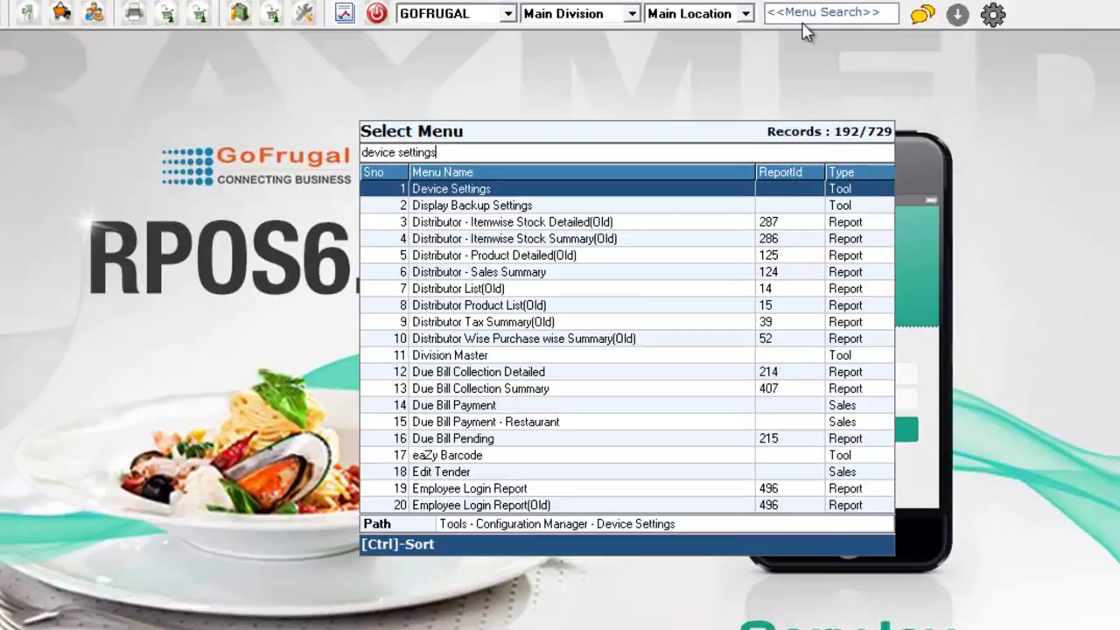
pyautogui.press('Down')
pyautogui.press('Up')
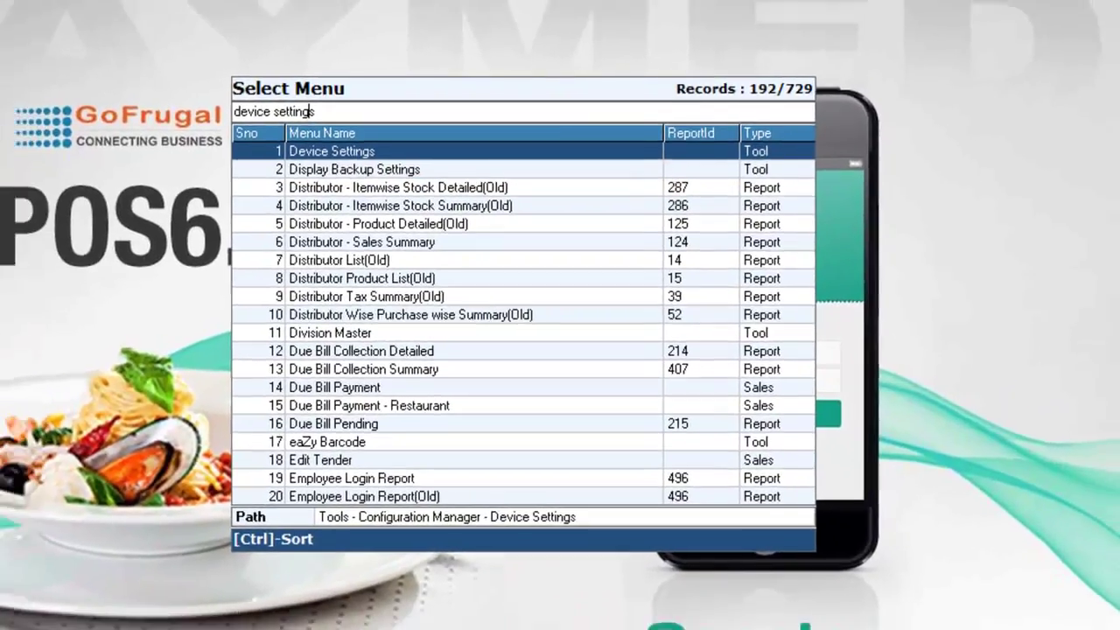
pyautogui.press('Return')
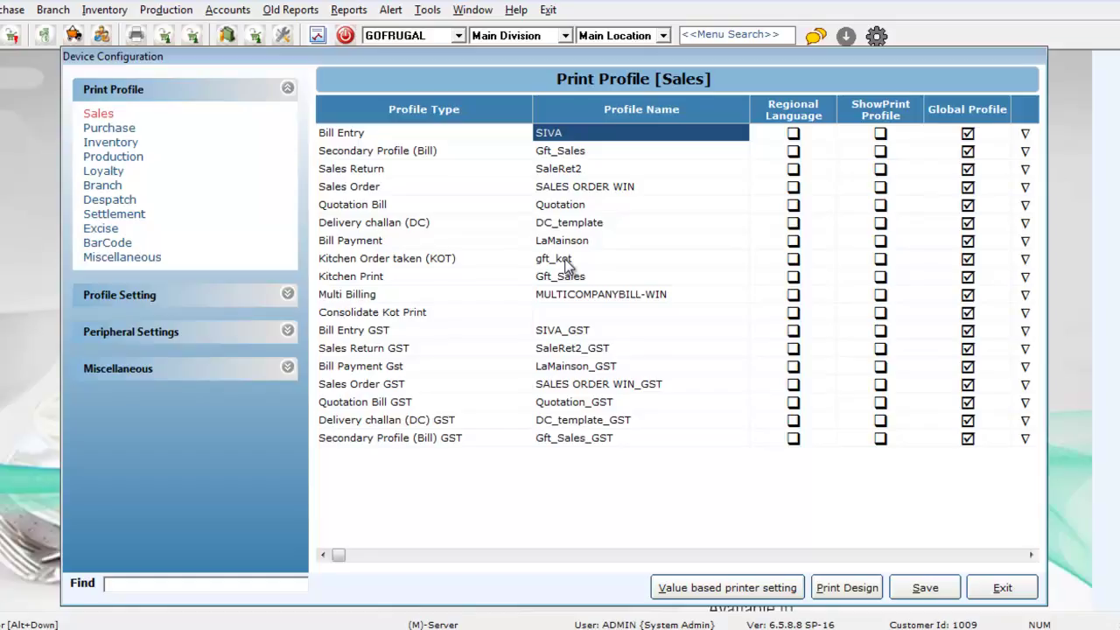
# Open the multiple printer setting within the value-based printer settings for the Kitchen Order taken (KOT) profile gft_kot
pyautogui.click(568, 262)
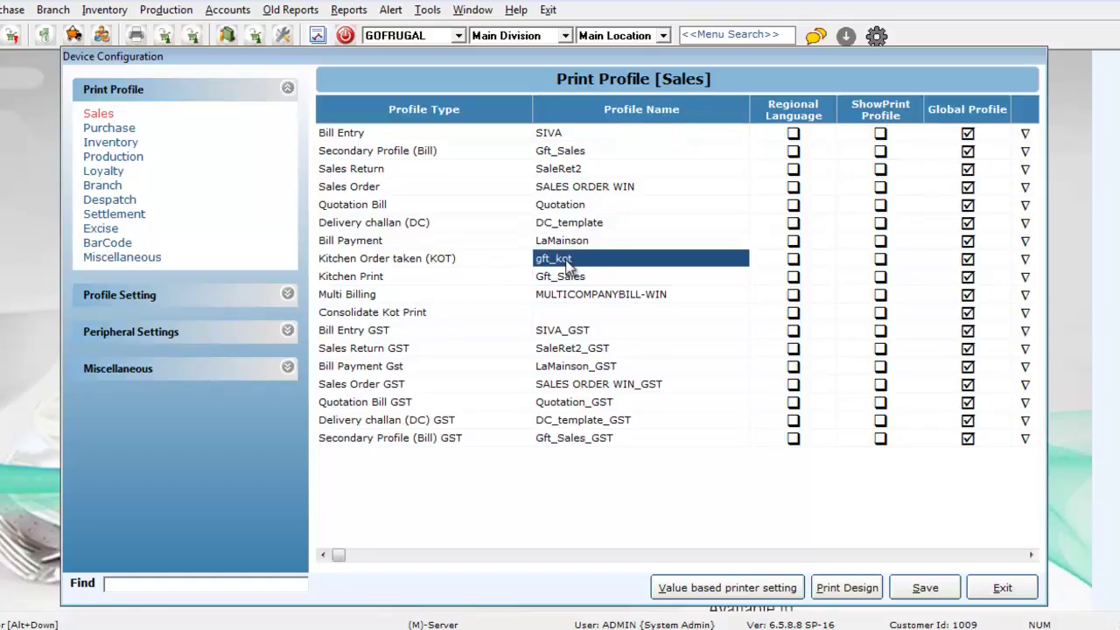
pyautogui.click(571, 279)
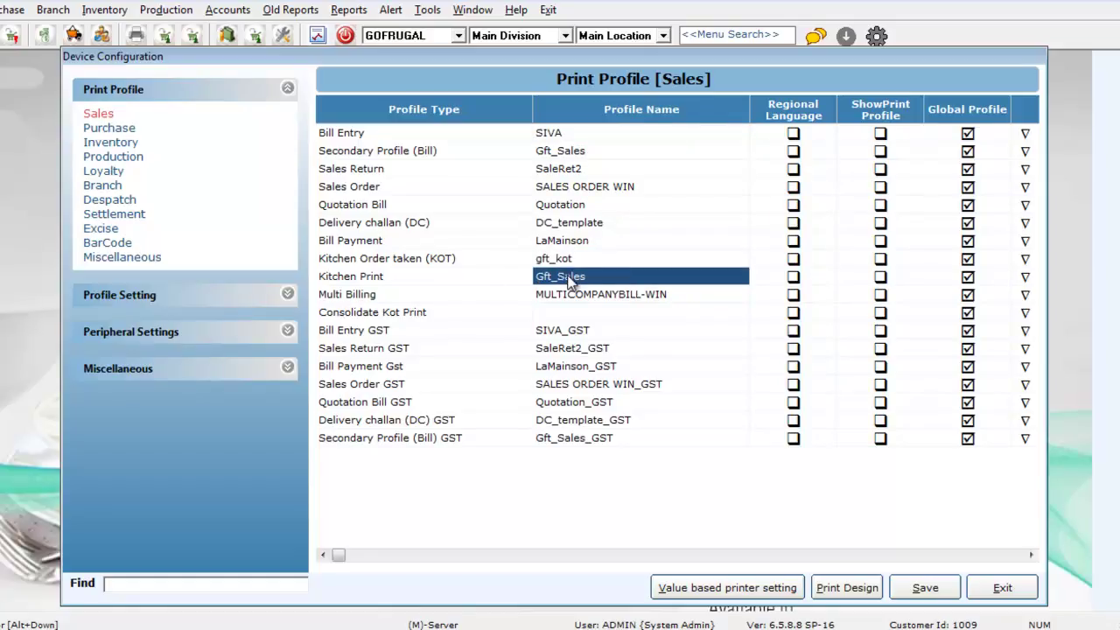
pyautogui.click(557, 261)
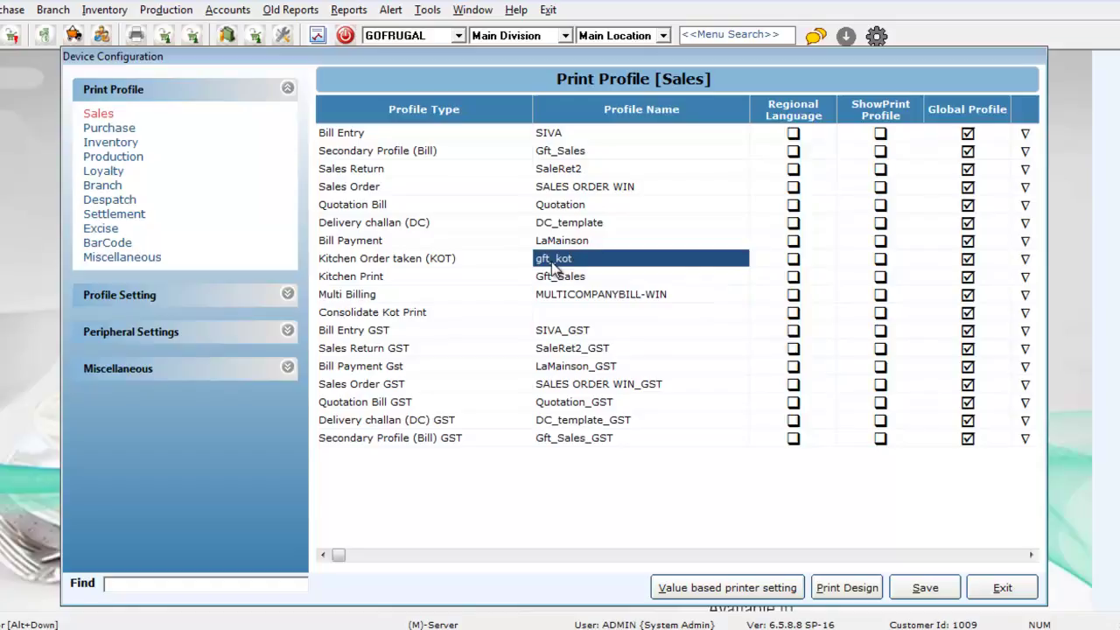
pyautogui.click(767, 592)
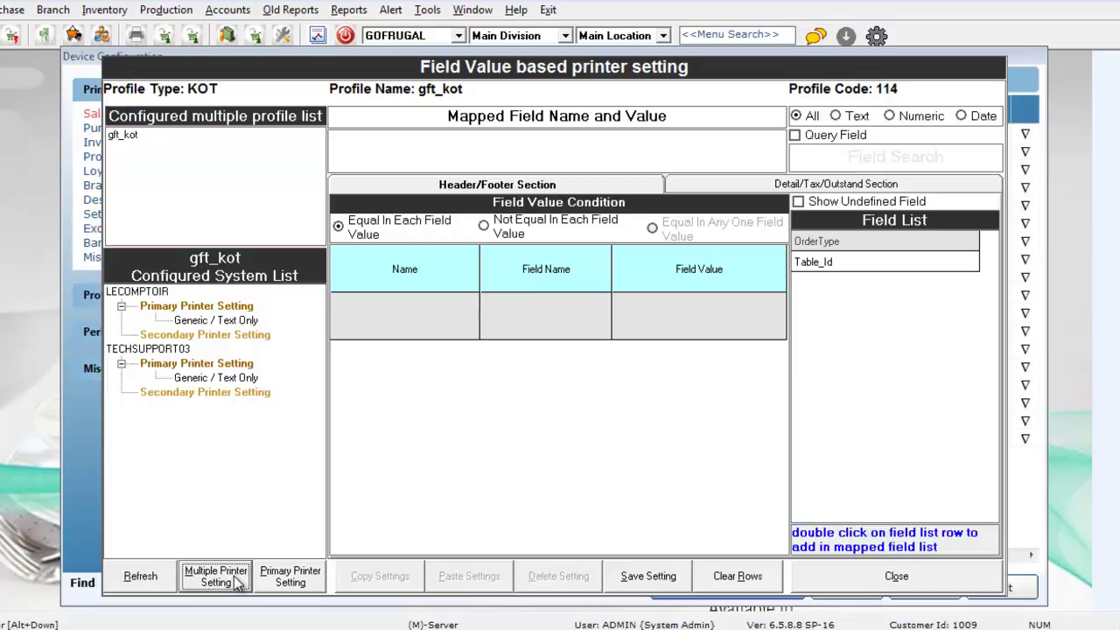
pyautogui.click(236, 584)
# Add the KITCHEN printer to the gft_kot profile with printer type Receipt Printer
pyautogui.click(557, 192)
pyautogui.click(558, 188)
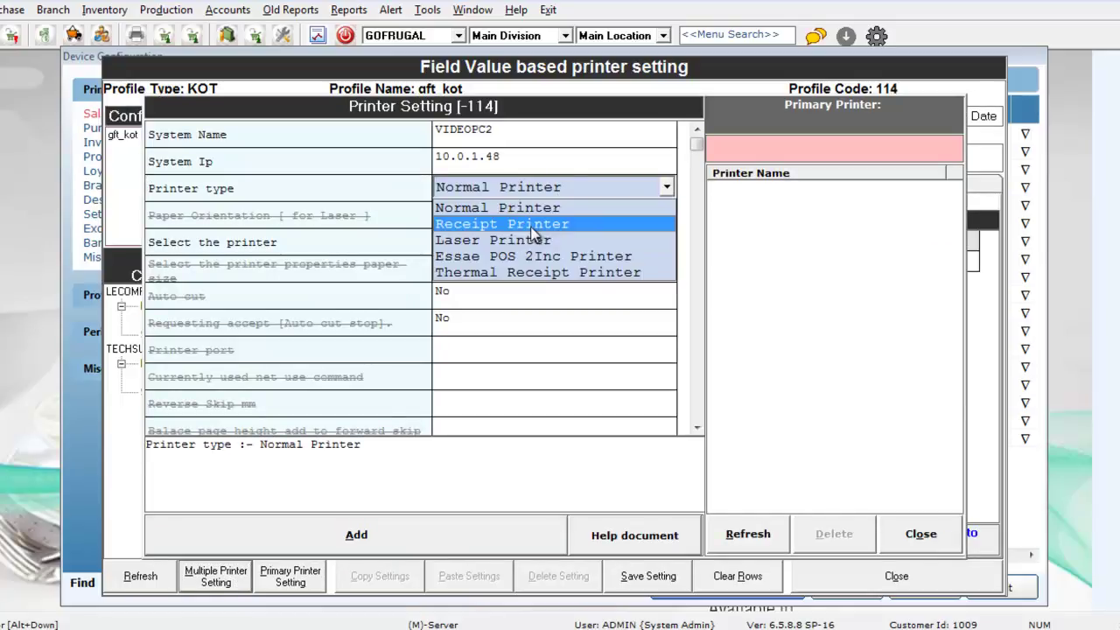
pyautogui.click(532, 225)
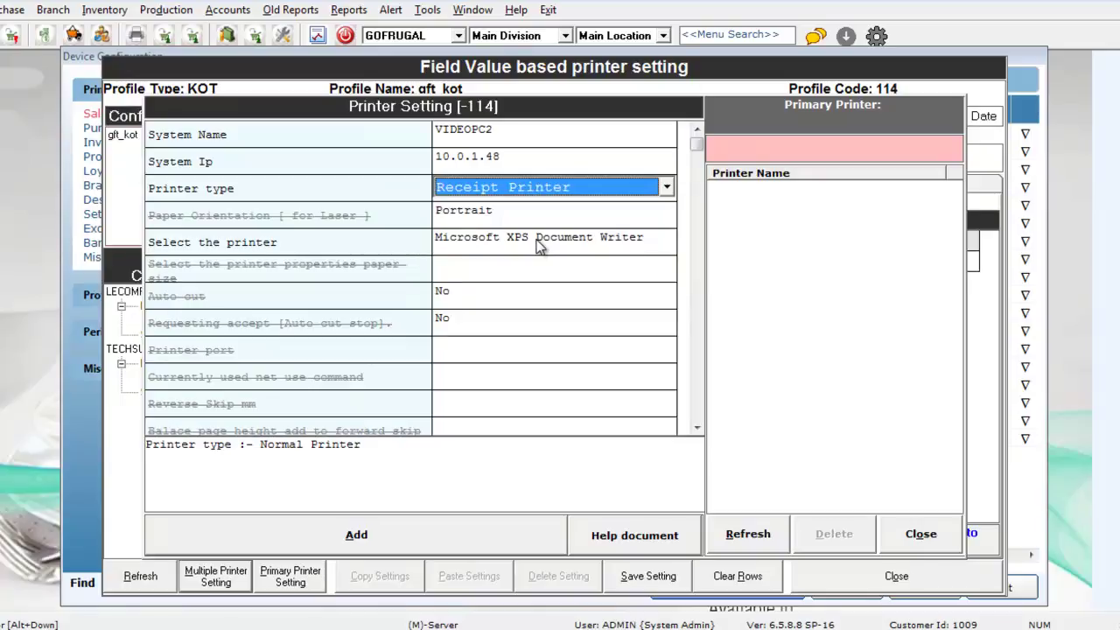
pyautogui.click(540, 244)
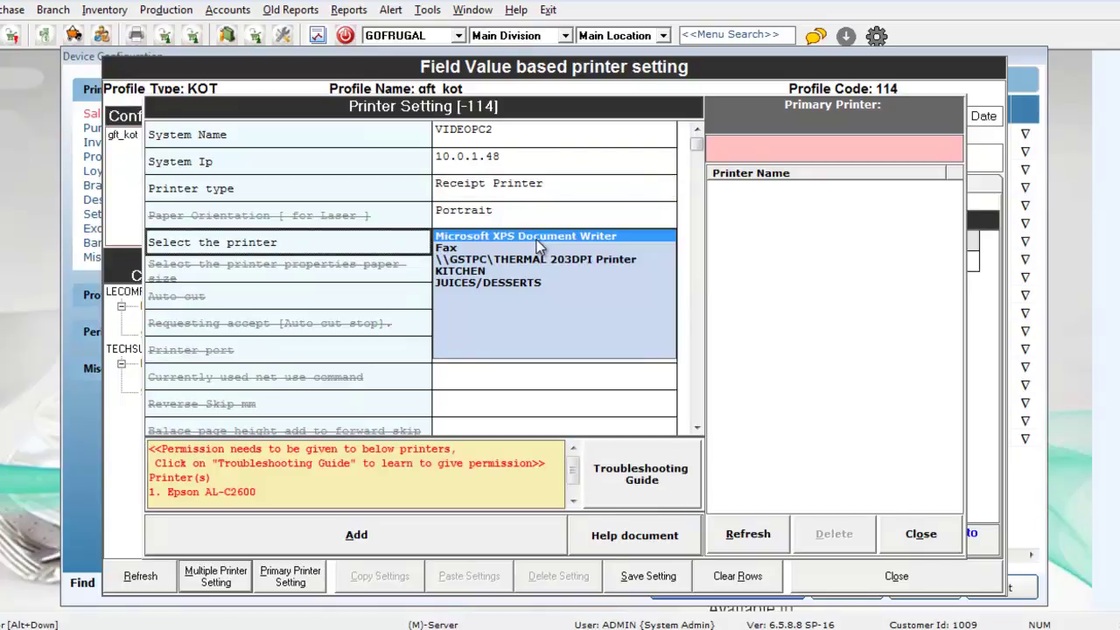
pyautogui.click(488, 271)
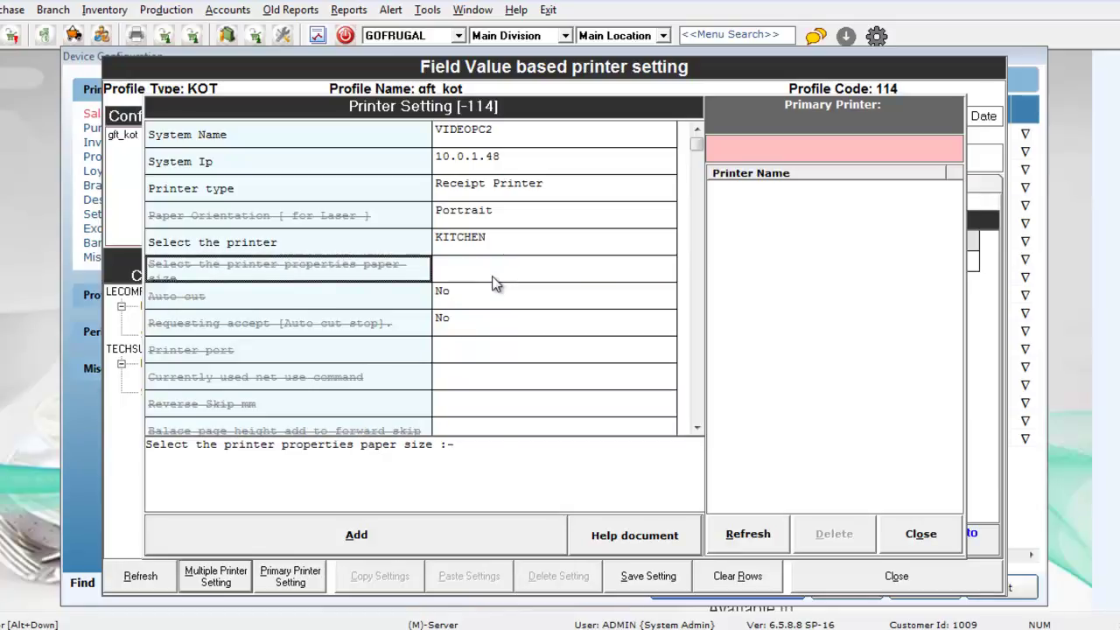
pyautogui.click(358, 536)
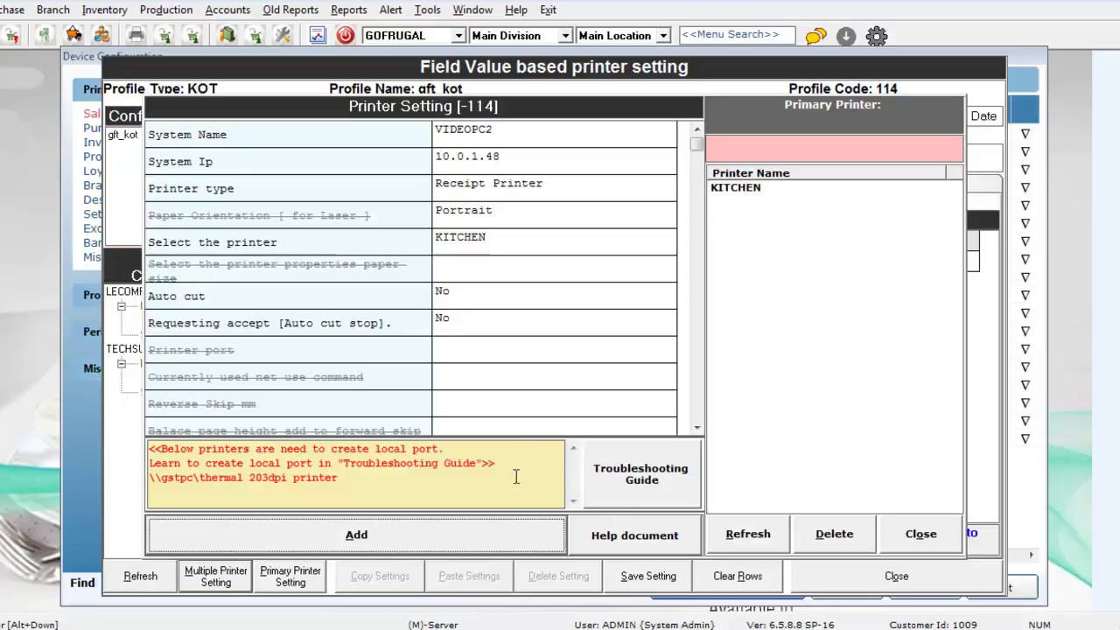
# Add the JUICES/DESSERTS printer as a Receipt Printer, close the printer setting and accept the extra copies
pyautogui.click(551, 185)
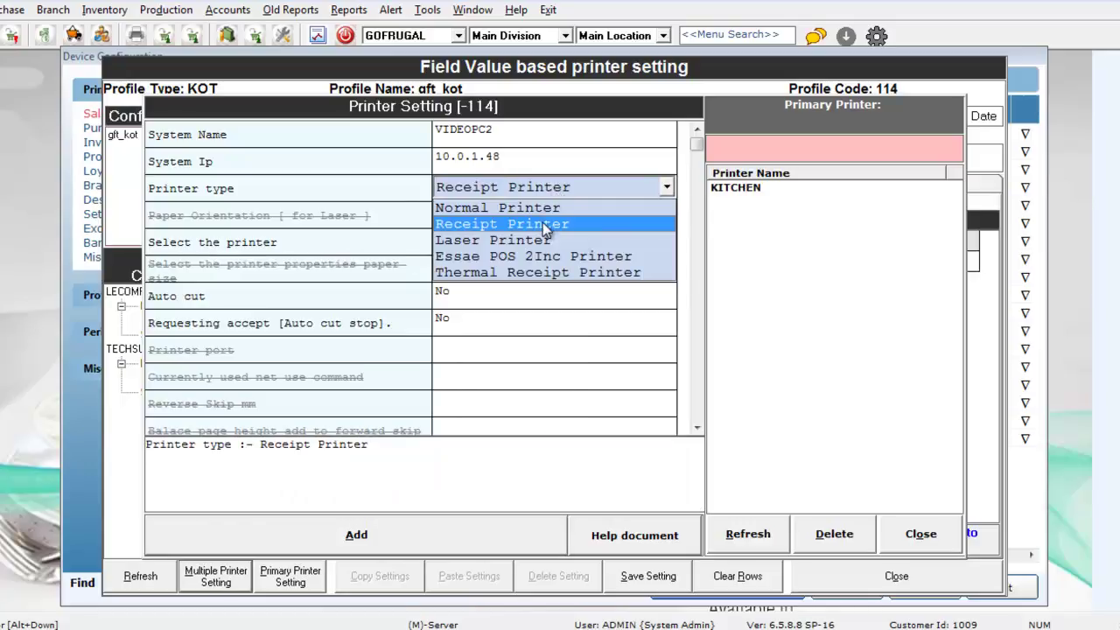
pyautogui.click(542, 222)
pyautogui.click(400, 528)
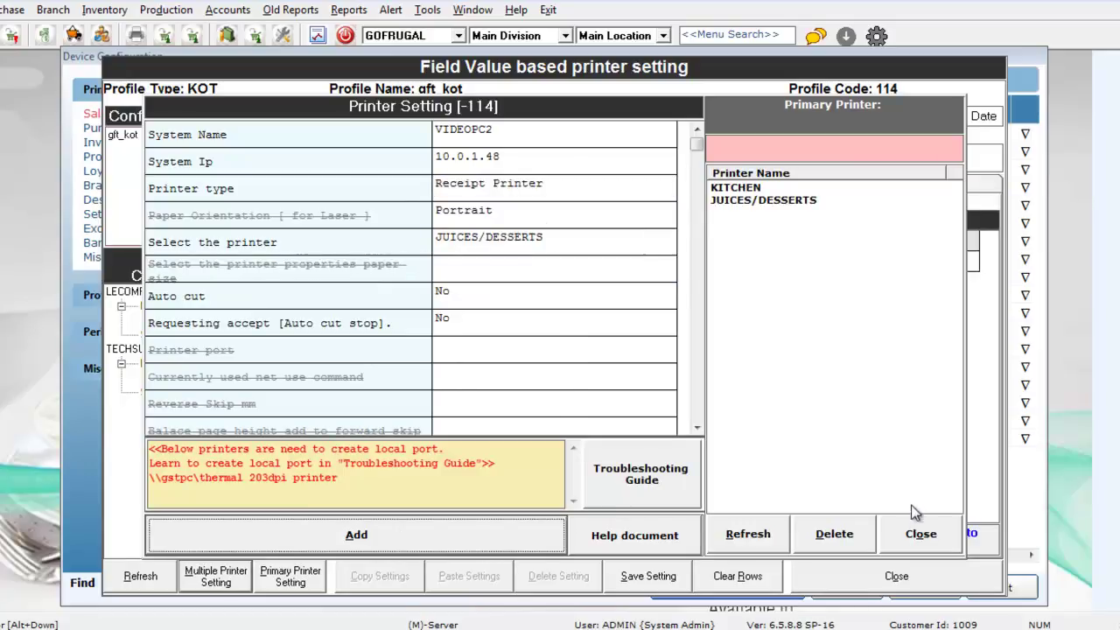
pyautogui.click(917, 534)
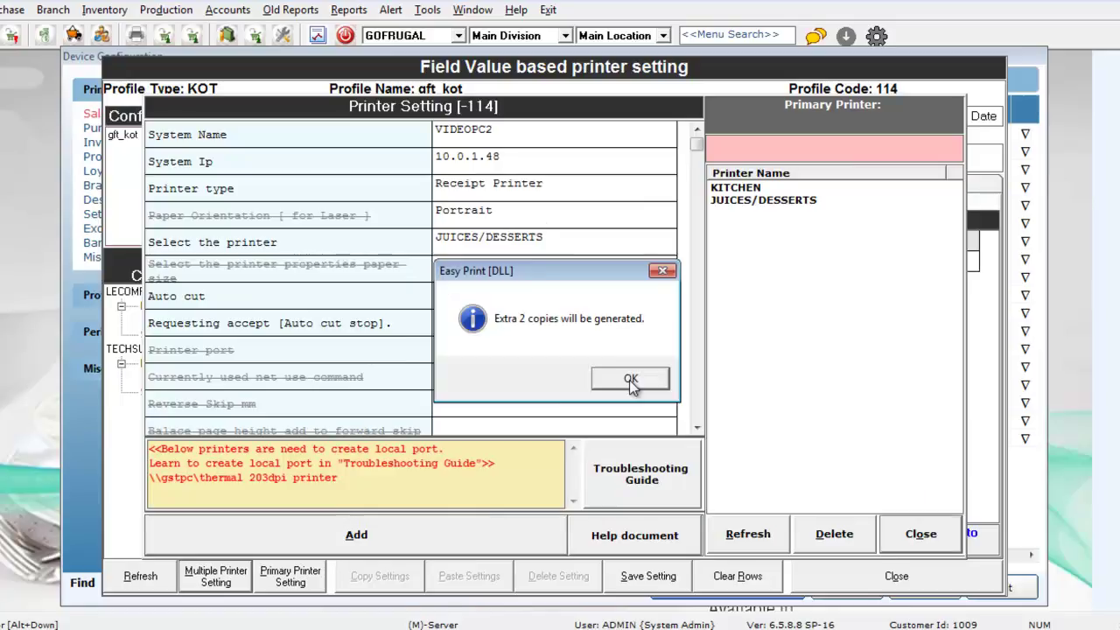
pyautogui.click(630, 378)
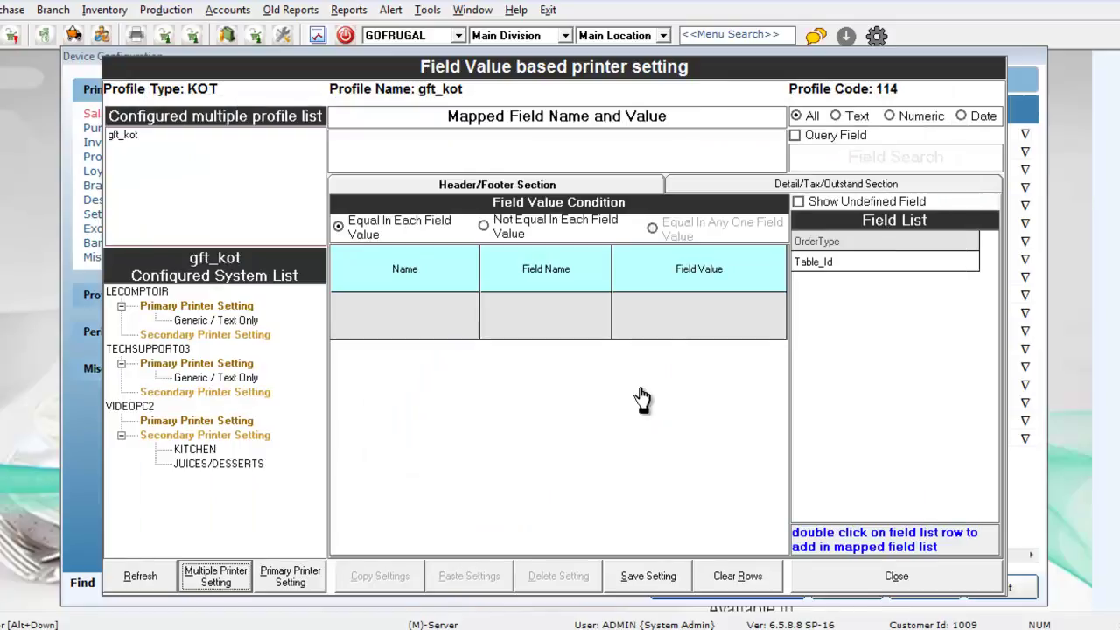
# Map the KITCHEN printer's Item Category Code1 detail field to category 3520 TEA & COFFEES and save the setting
pyautogui.click(194, 450)
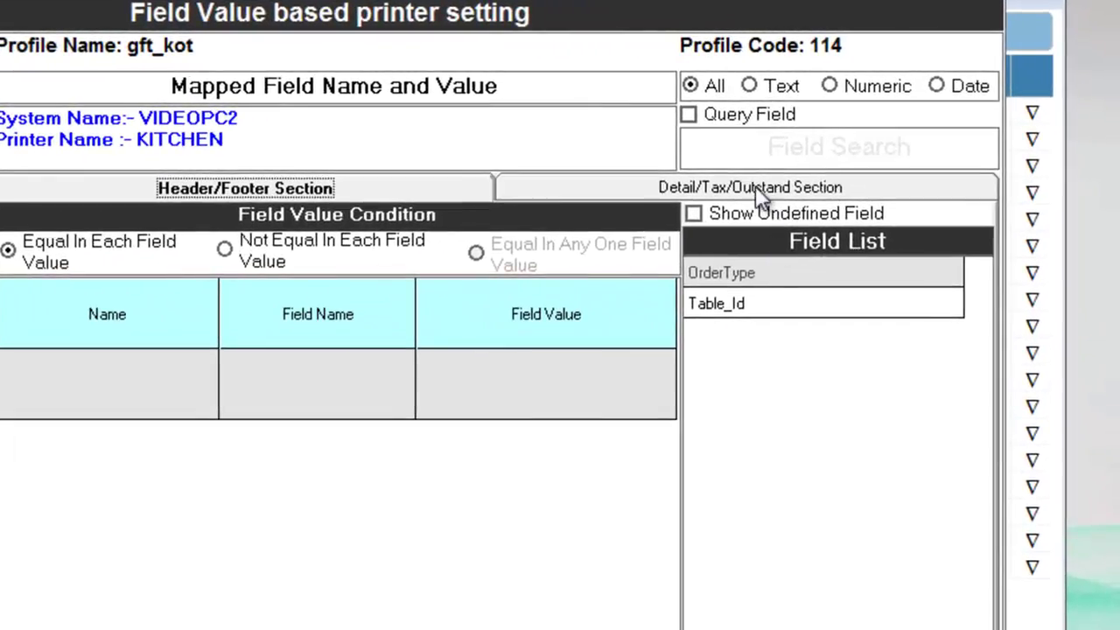
pyautogui.click(762, 195)
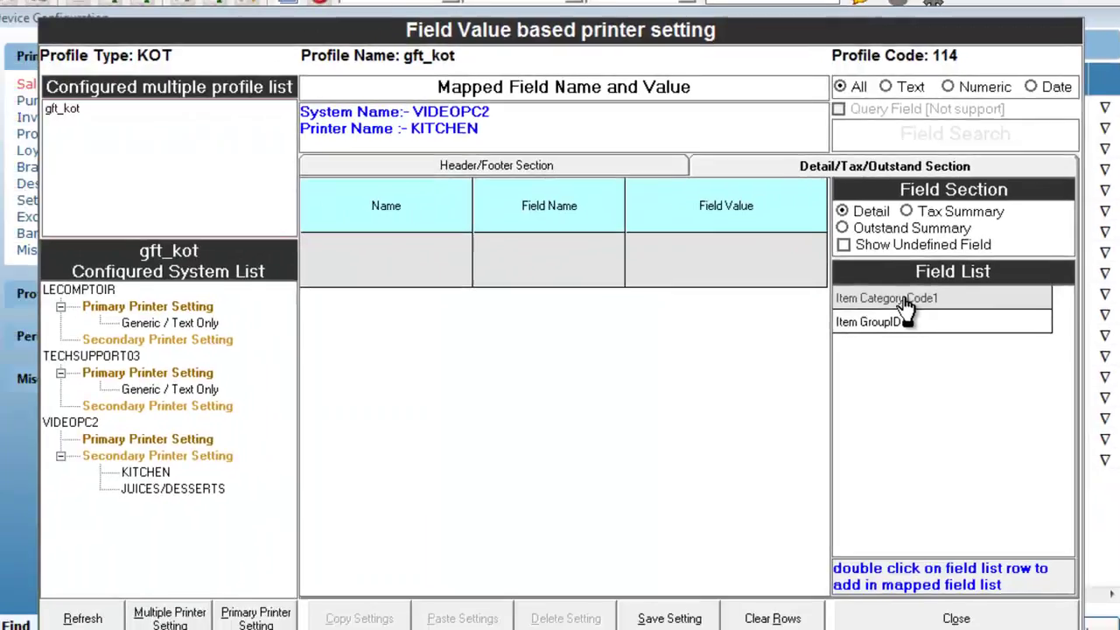
pyautogui.doubleClick(776, 366)
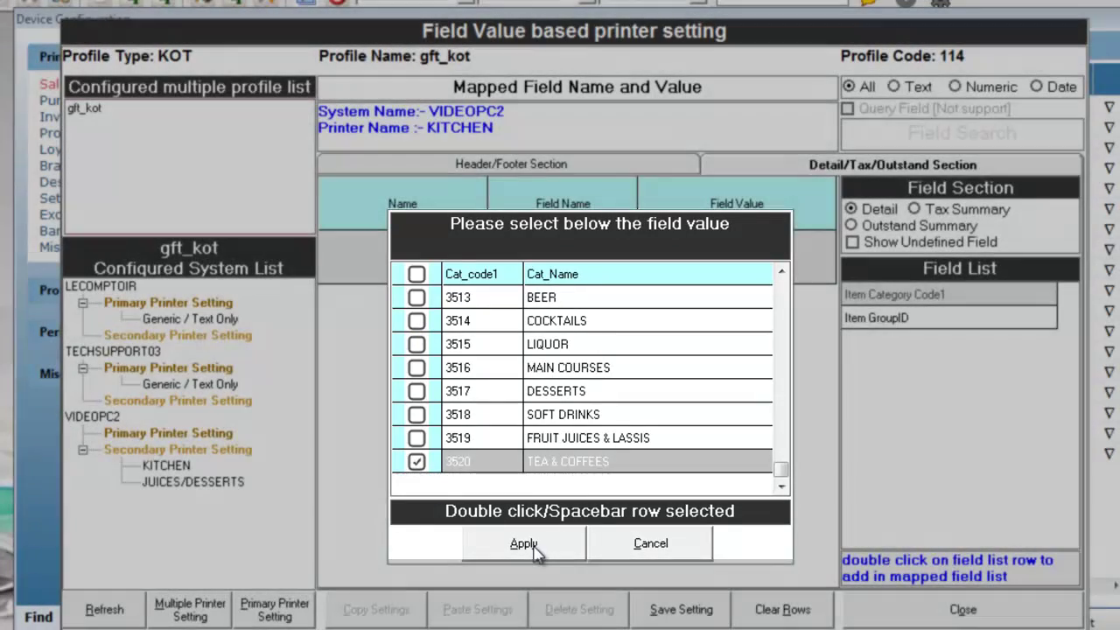
pyautogui.click(535, 548)
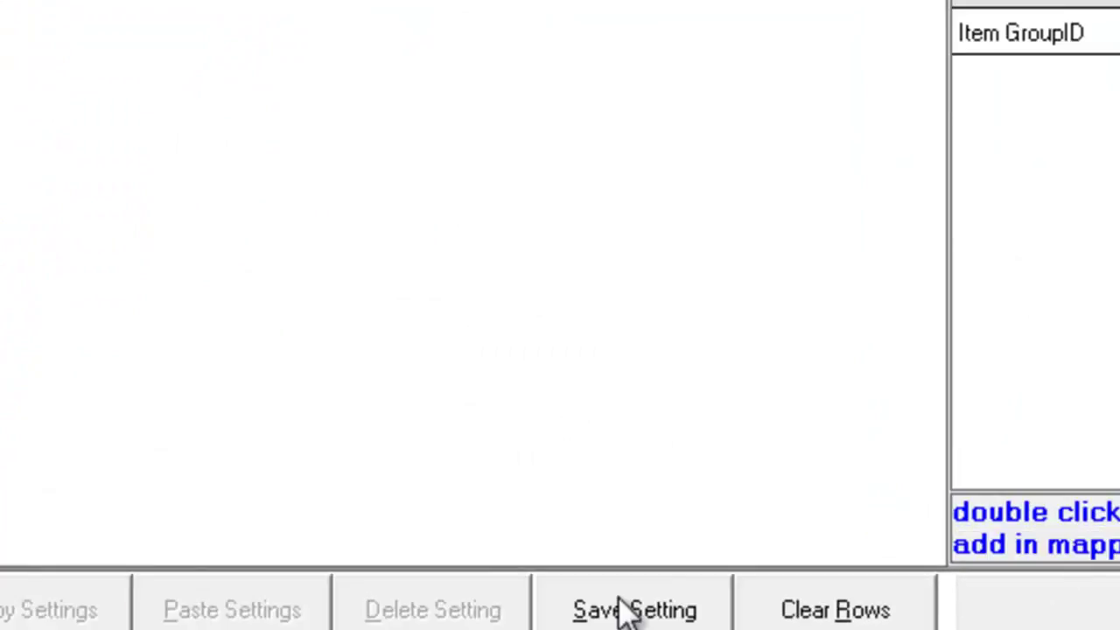
pyautogui.click(681, 609)
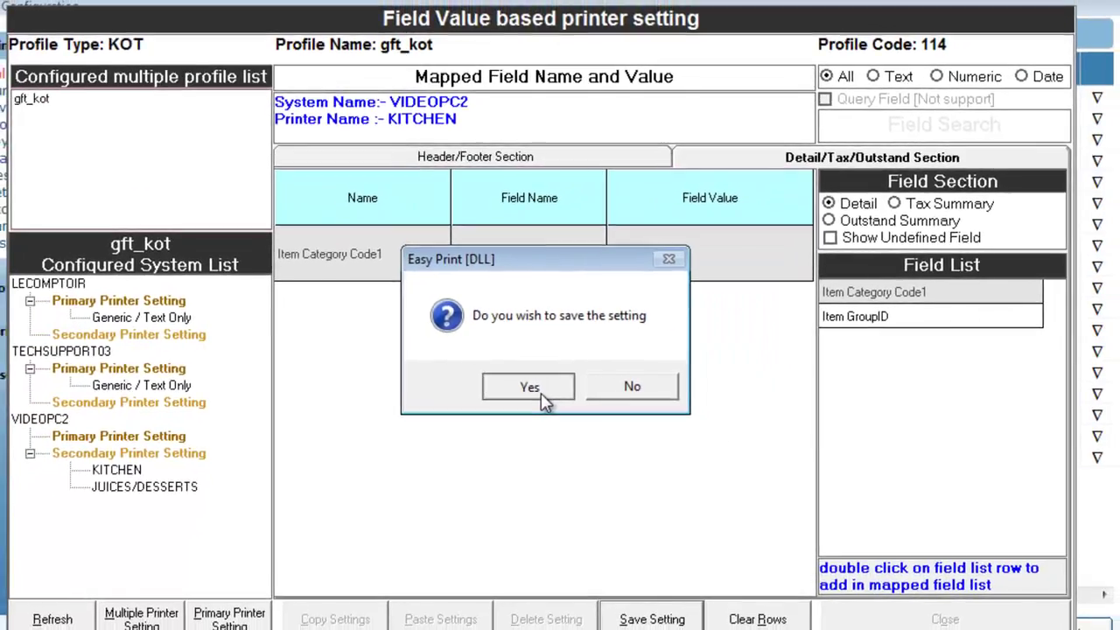
pyautogui.click(599, 407)
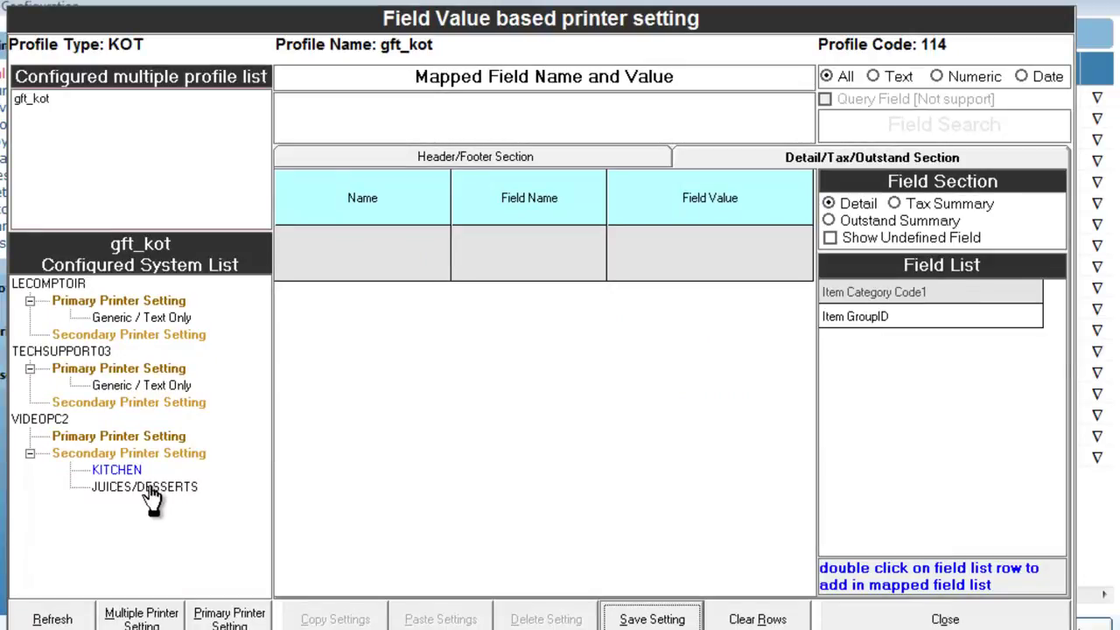
# Map the JUICES/DESSERTS printer's Item Category Code1 field to 3517 DESSERTS and 3519 FRUIT JUICES & LASSIS, and save the setting
pyautogui.click(145, 488)
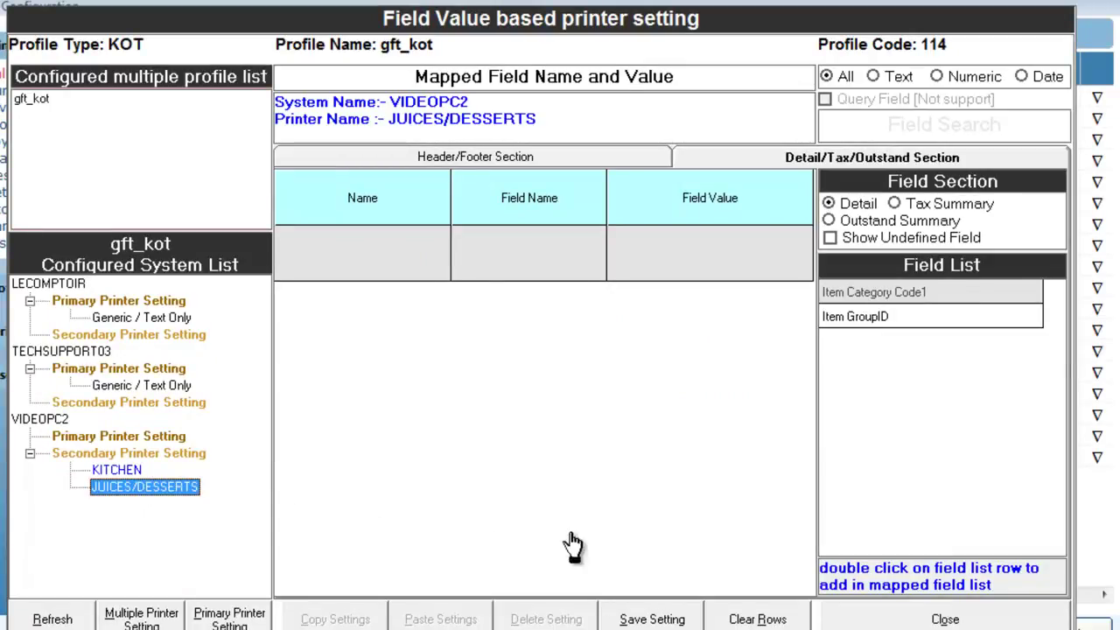
pyautogui.click(863, 162)
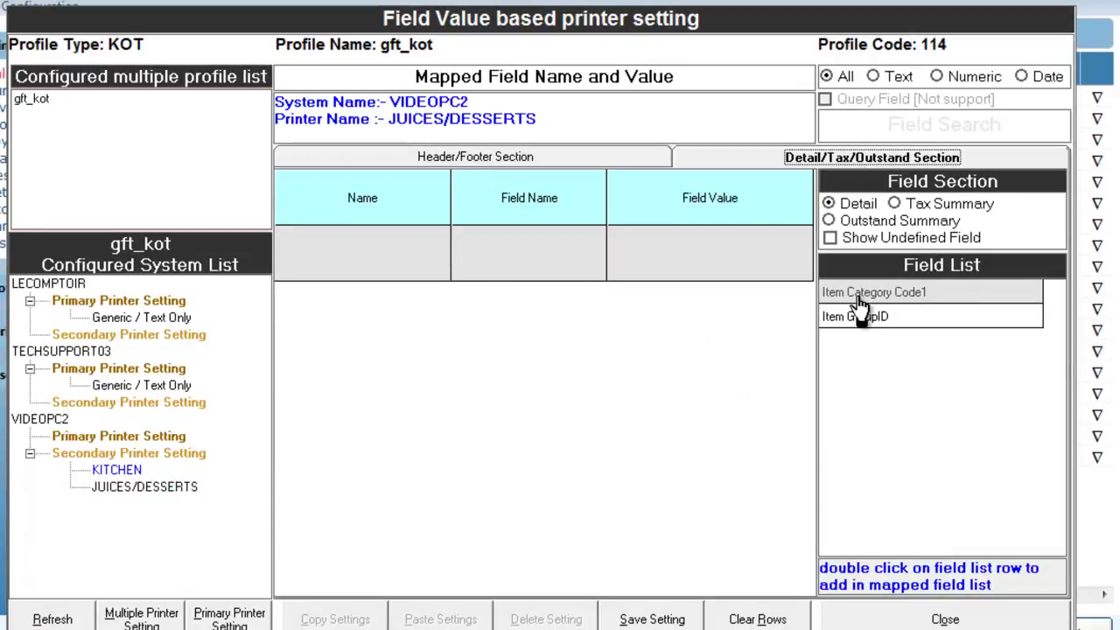
pyautogui.doubleClick(858, 298)
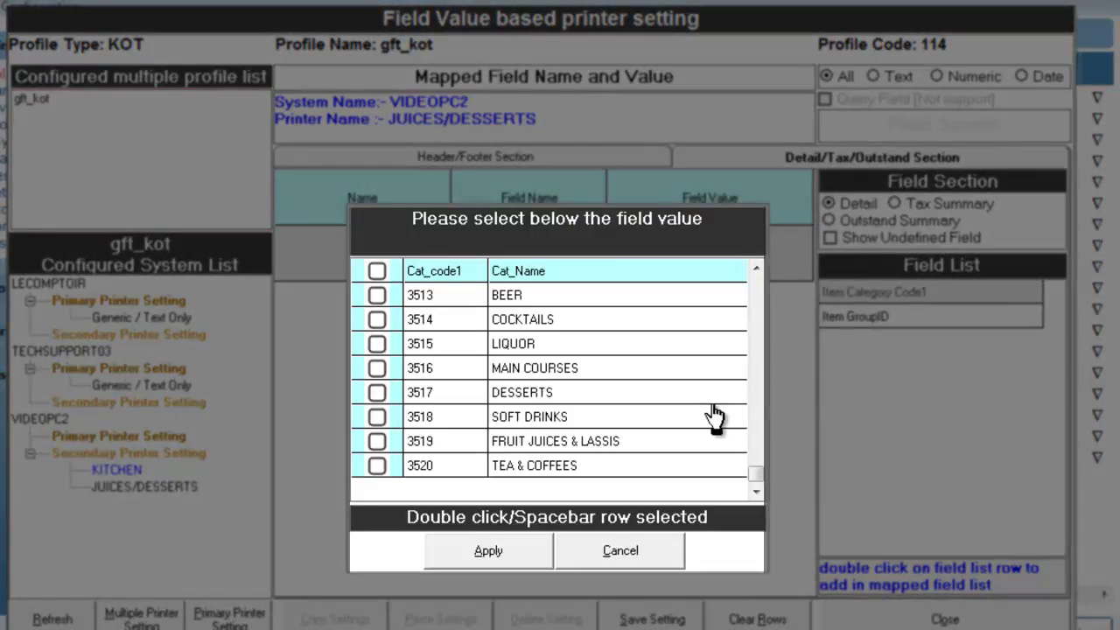
pyautogui.doubleClick(713, 441)
pyautogui.doubleClick(713, 392)
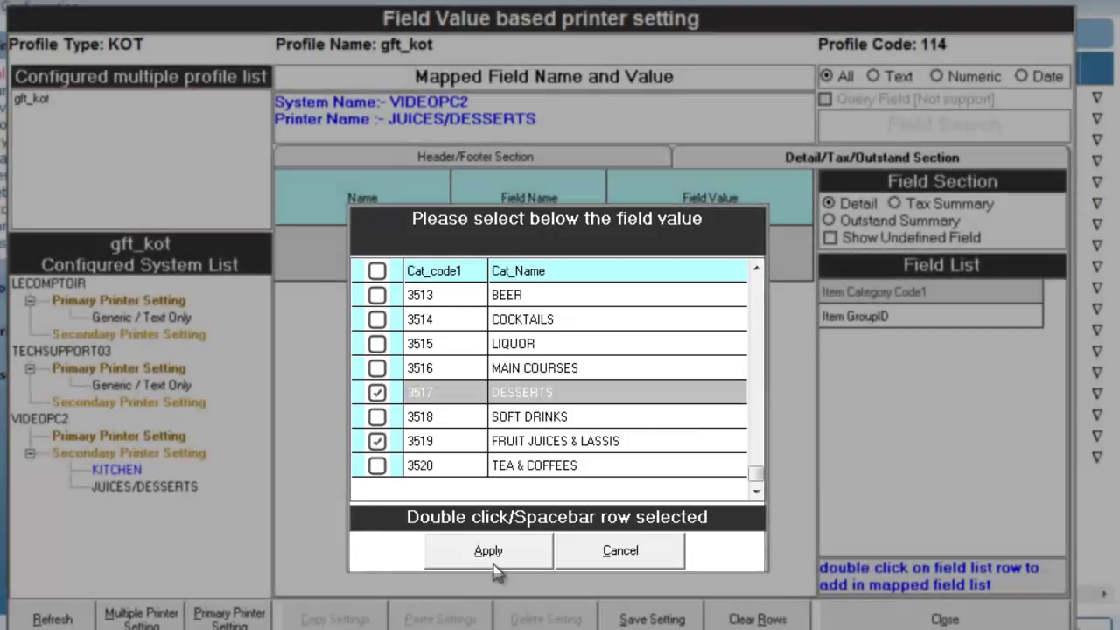
pyautogui.click(493, 564)
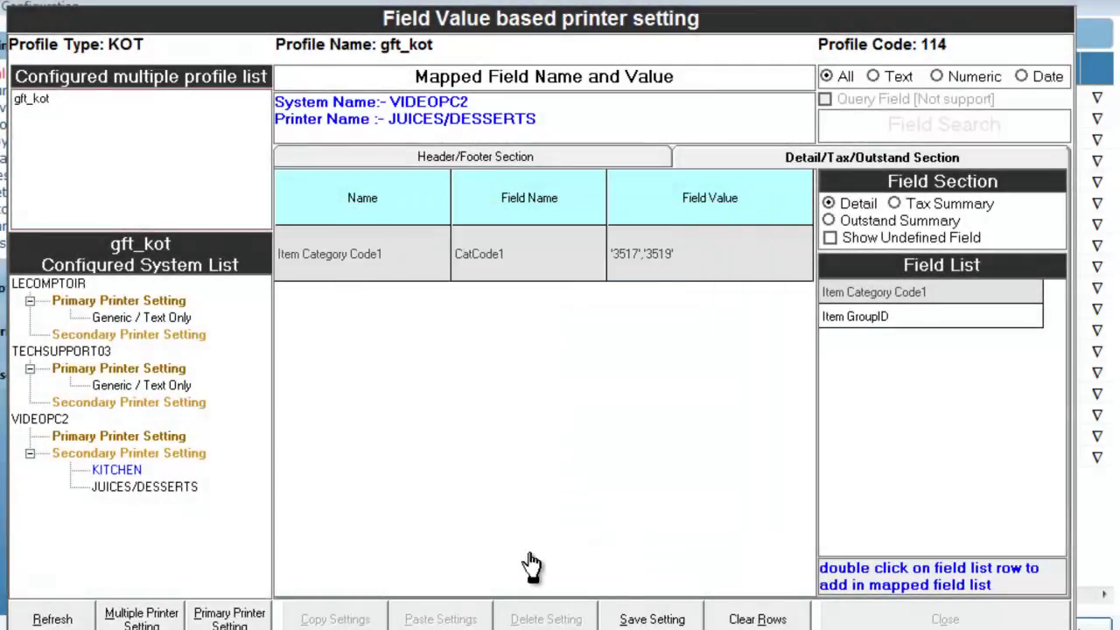
pyautogui.click(637, 620)
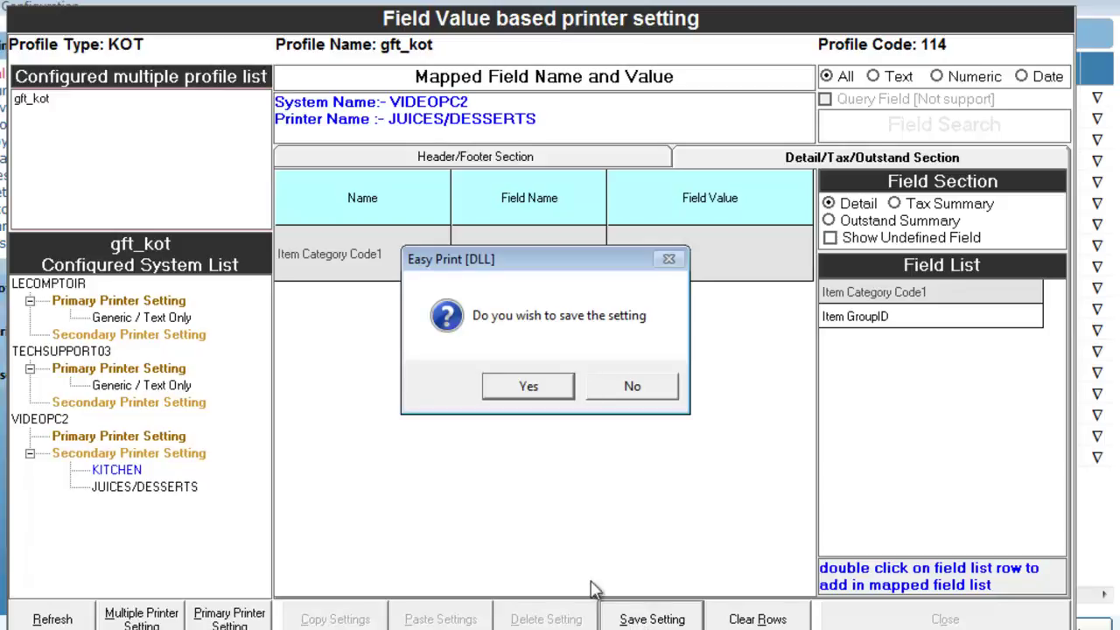
pyautogui.click(540, 390)
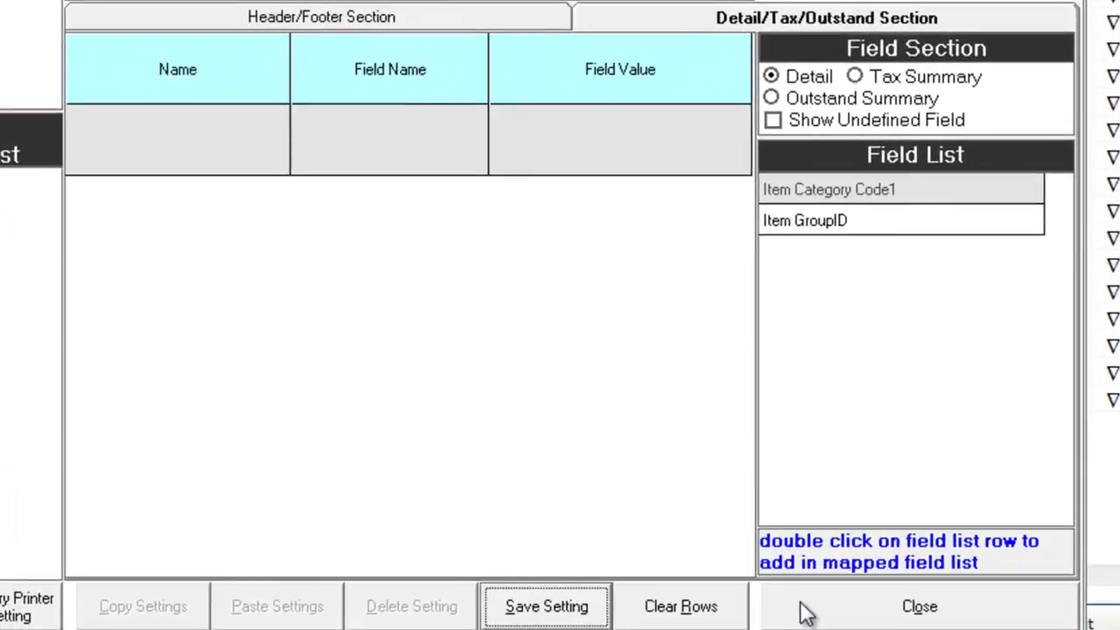
# Close the field value based printer setting for gft_kot and save the Sales print profile
pyautogui.click(854, 617)
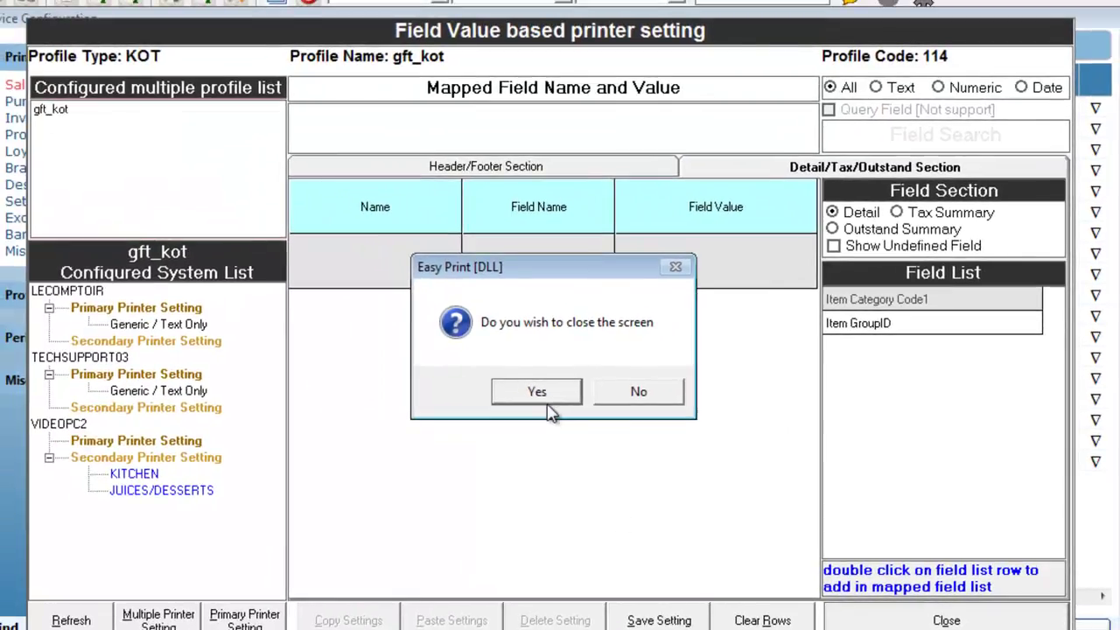
pyautogui.click(535, 390)
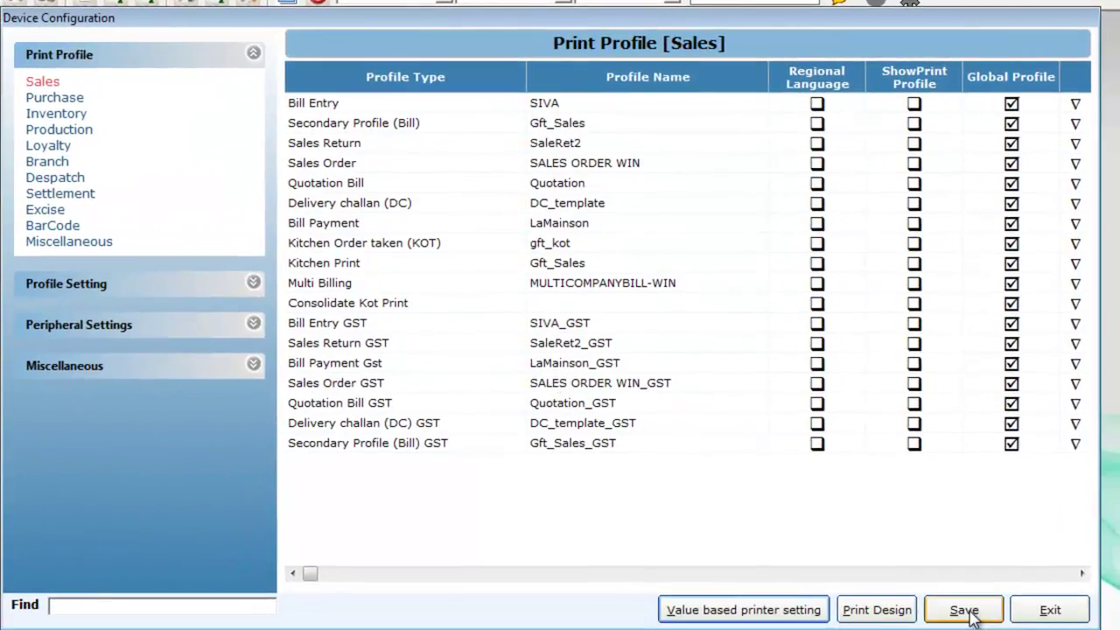
pyautogui.click(967, 611)
pyautogui.click(418, 349)
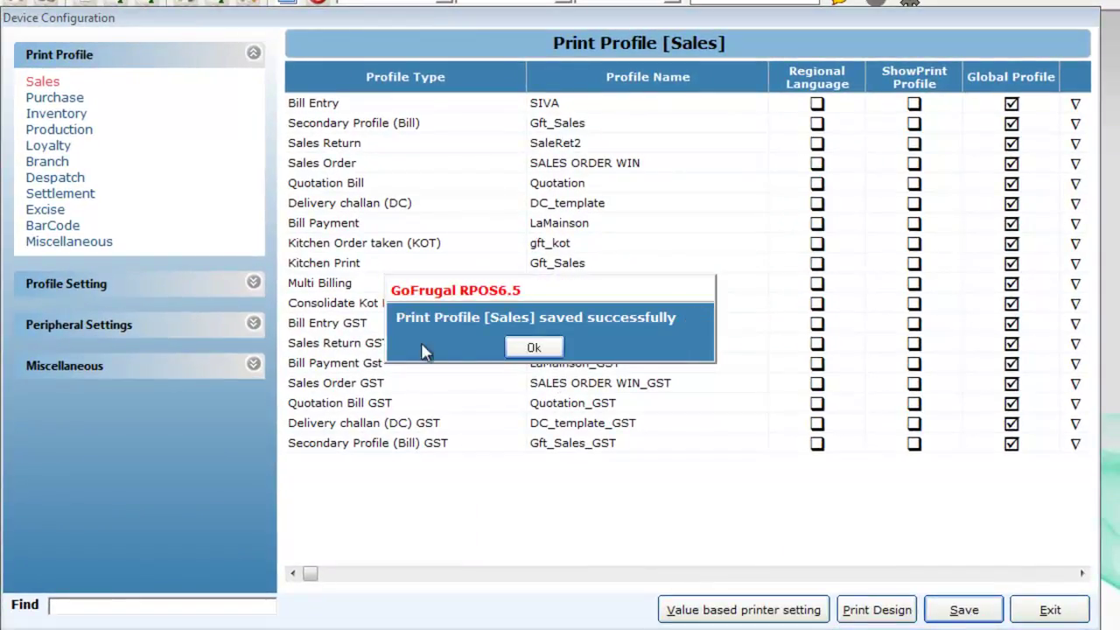
pyautogui.click(534, 347)
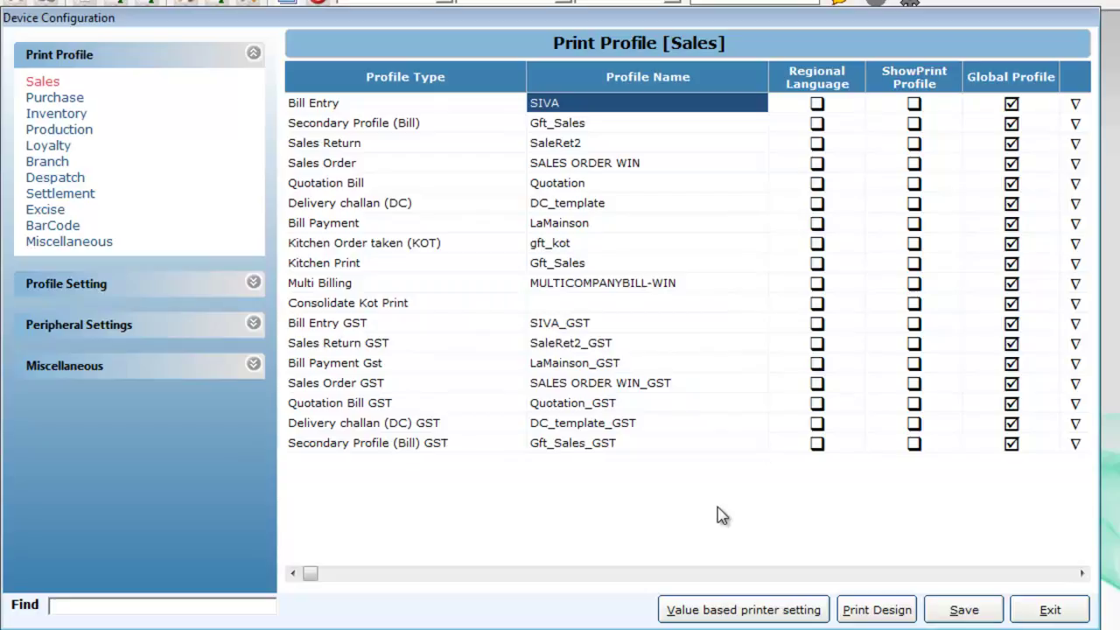
# Exit Device Configuration and return to the main RPOS window
pyautogui.click(579, 265)
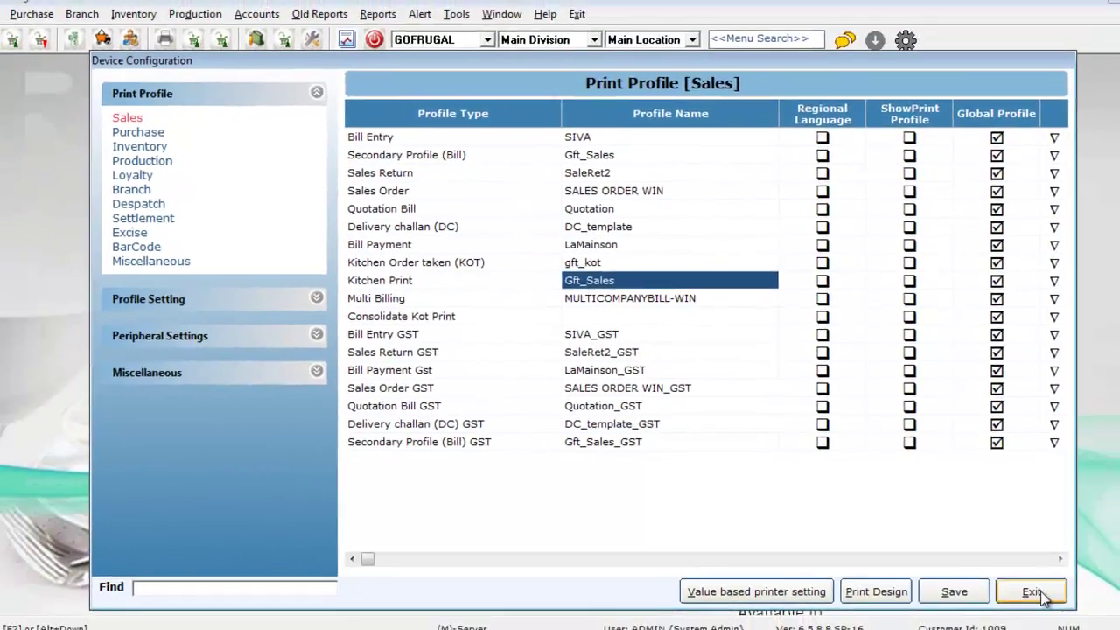
pyautogui.click(1051, 610)
pyautogui.click(482, 359)
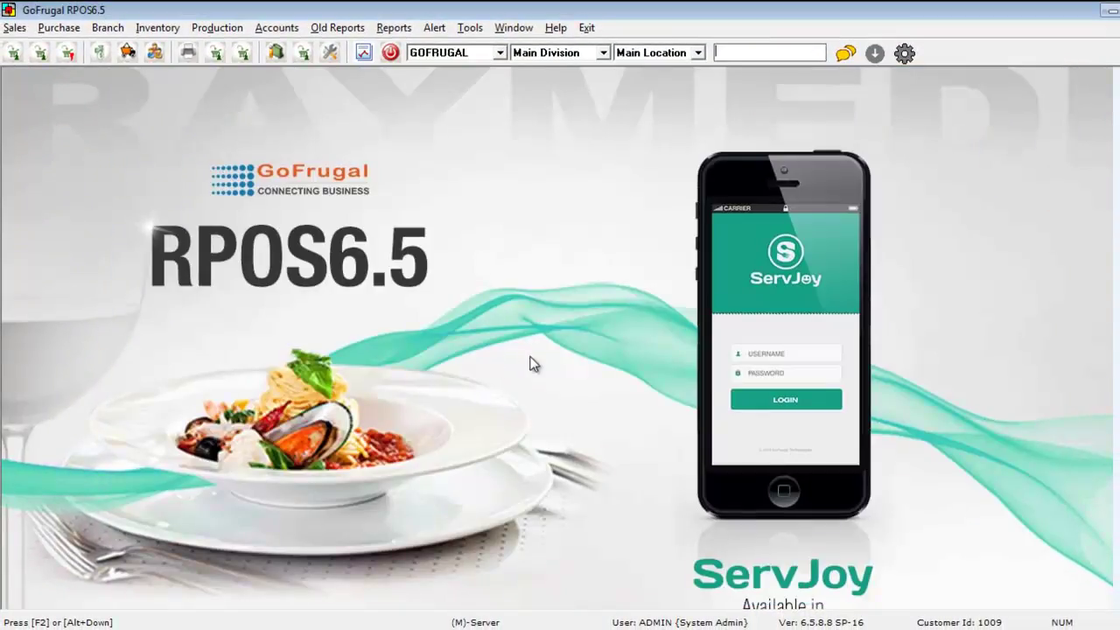